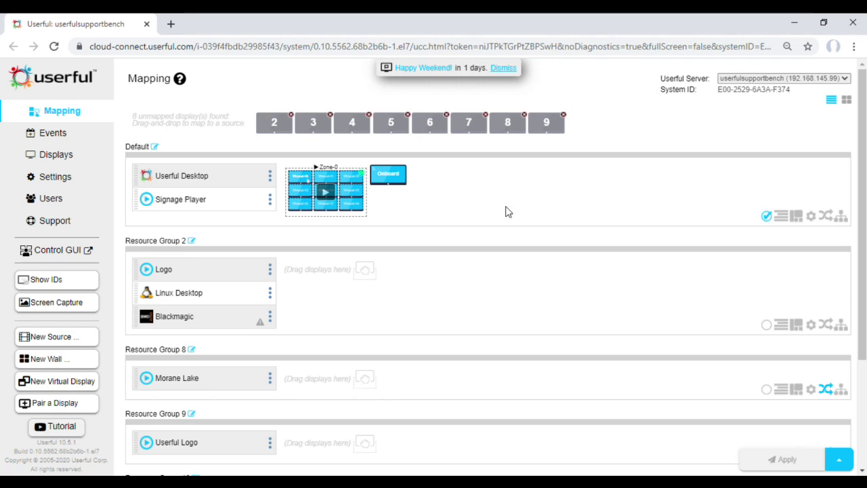
- Stop playback on Zone-0 and add a second zone to its video wall containing only the middle column of displays
{"action": "left_click", "coordinate": [326, 195]}
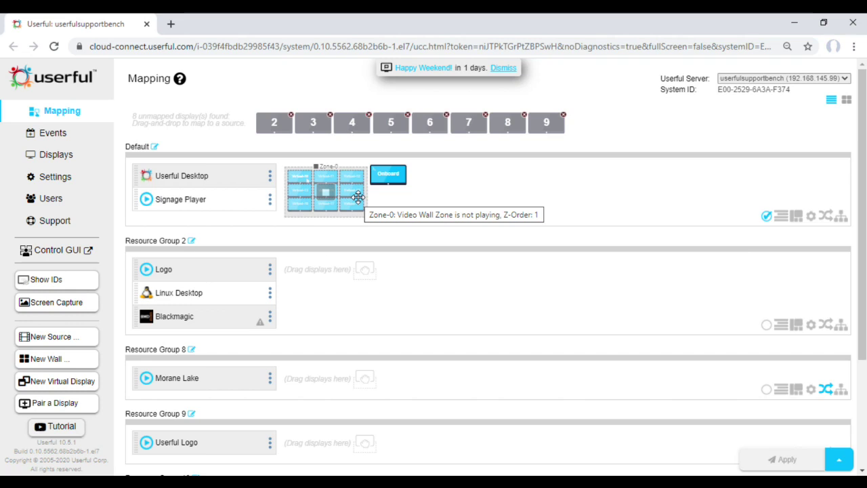
{"action": "double_click", "coordinate": [357, 197]}
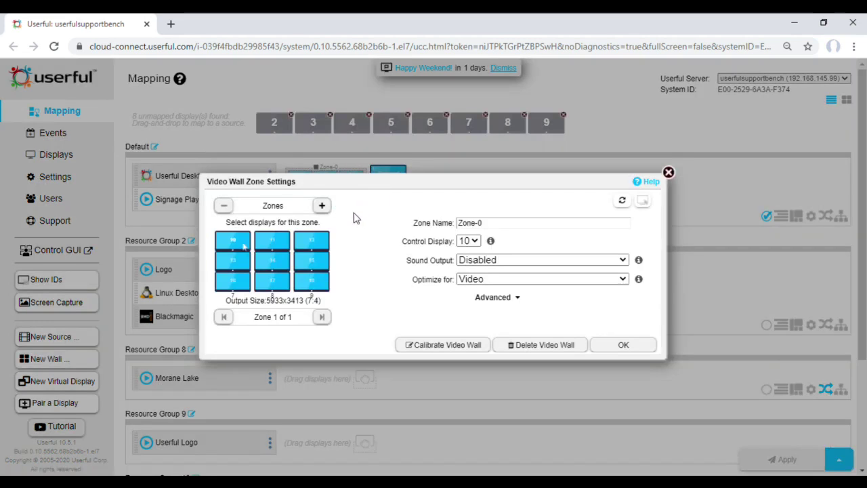
{"action": "left_click", "coordinate": [323, 206]}
{"action": "left_click", "coordinate": [236, 239]}
{"action": "left_click", "coordinate": [239, 260]}
{"action": "left_click", "coordinate": [239, 280]}
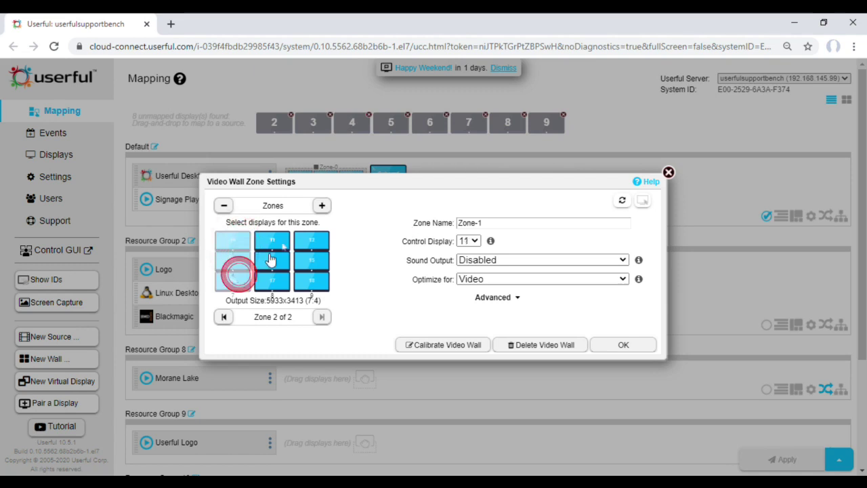
{"action": "left_click", "coordinate": [310, 242]}
{"action": "left_click", "coordinate": [310, 261]}
{"action": "left_click", "coordinate": [312, 280]}
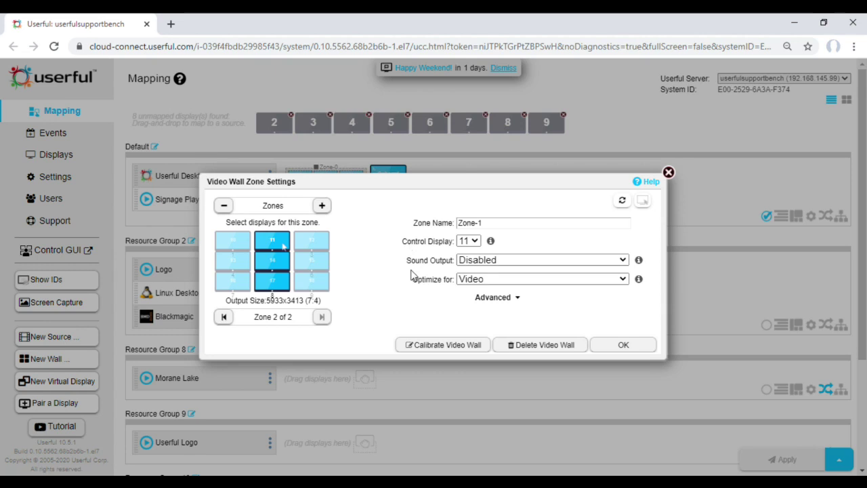
- Examine the new zone's options for sound output, optimization, maximum canvas size and session GPU acceleration
{"action": "left_click", "coordinate": [480, 262]}
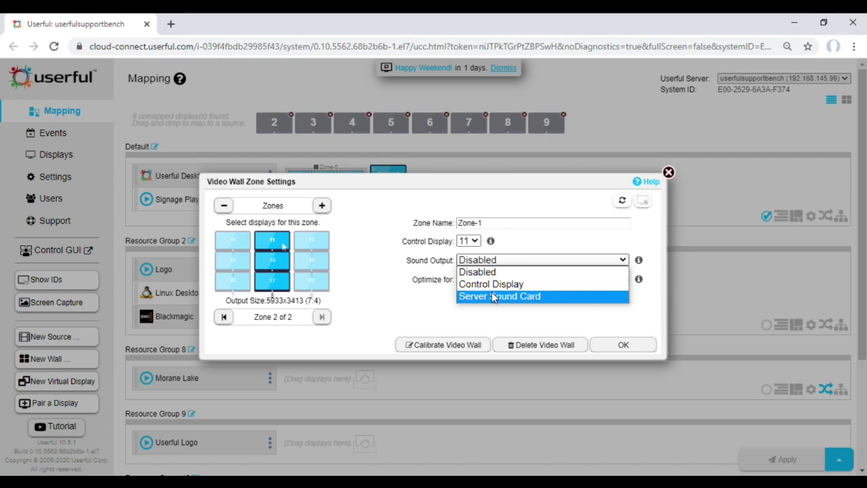
{"action": "left_click", "coordinate": [417, 309]}
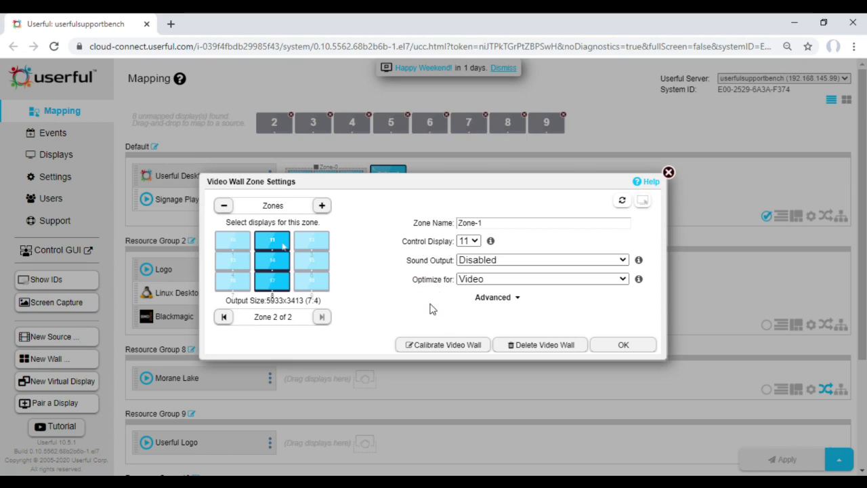
{"action": "left_click", "coordinate": [467, 280]}
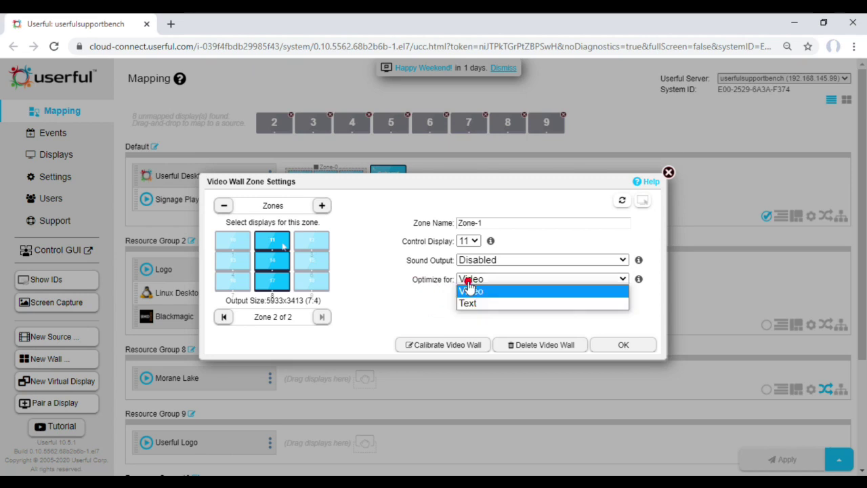
{"action": "left_click", "coordinate": [414, 289]}
{"action": "left_click", "coordinate": [518, 300]}
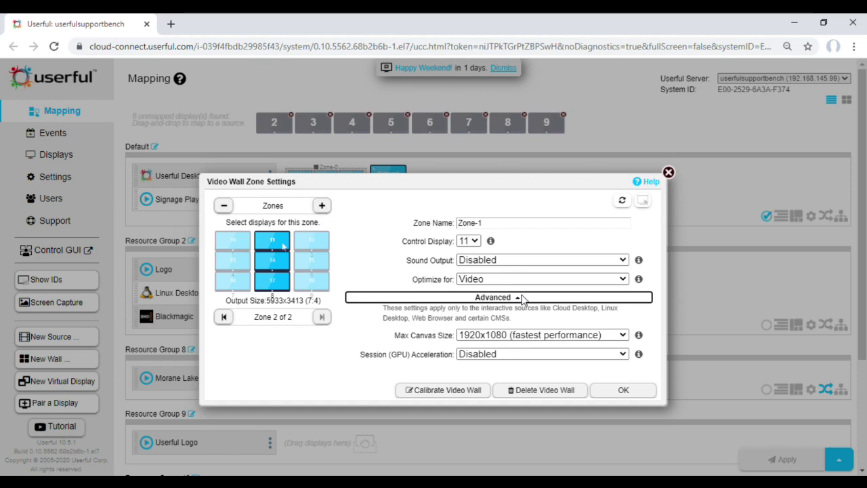
{"action": "left_click", "coordinate": [547, 335]}
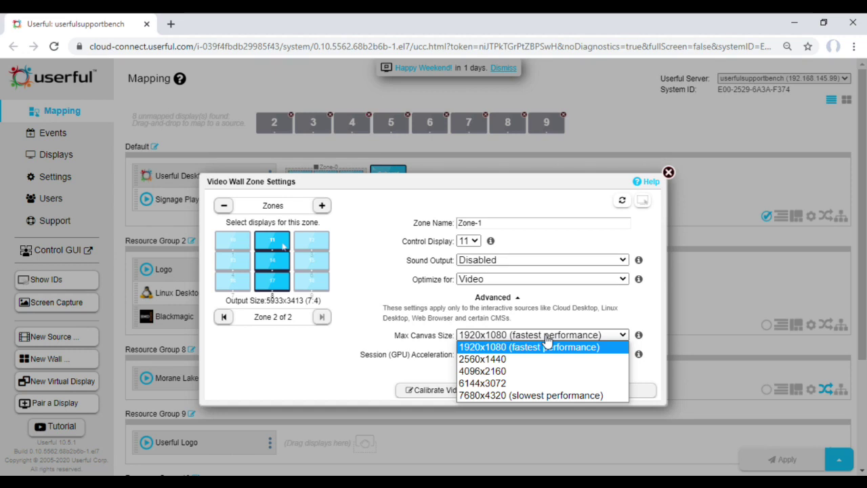
{"action": "left_click", "coordinate": [547, 340]}
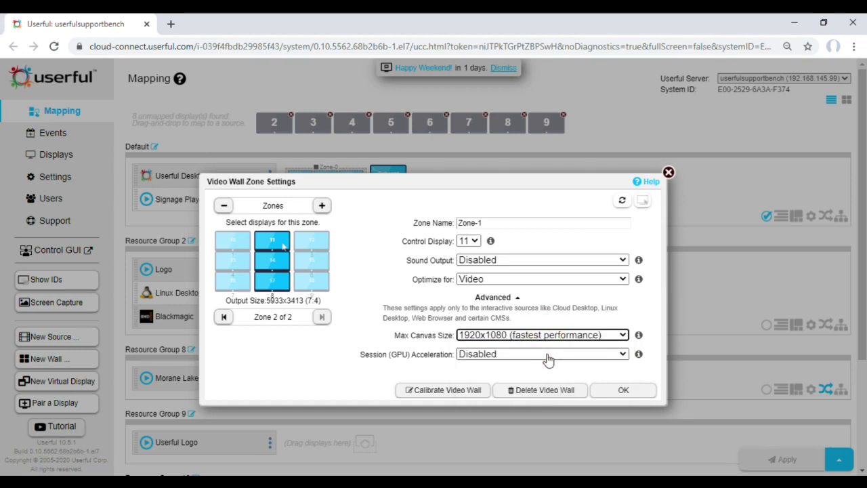
{"action": "left_click", "coordinate": [548, 357]}
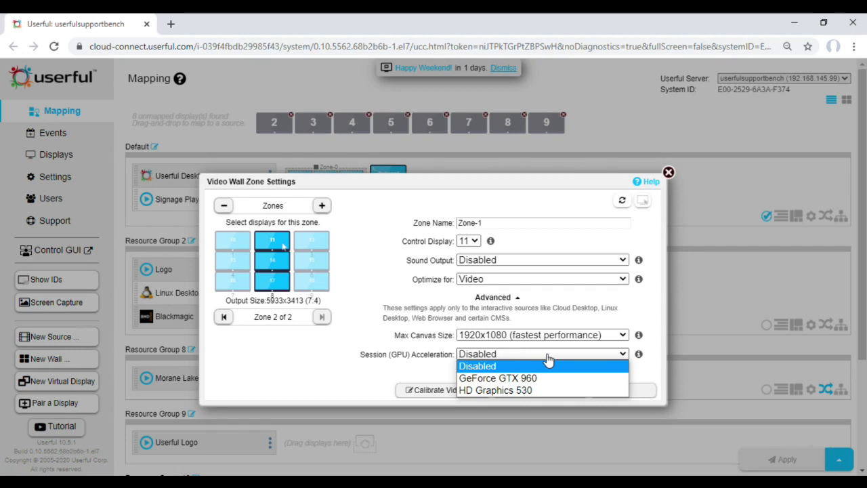
{"action": "left_click", "coordinate": [548, 359]}
{"action": "left_click", "coordinate": [548, 355]}
{"action": "left_click", "coordinate": [356, 277]}
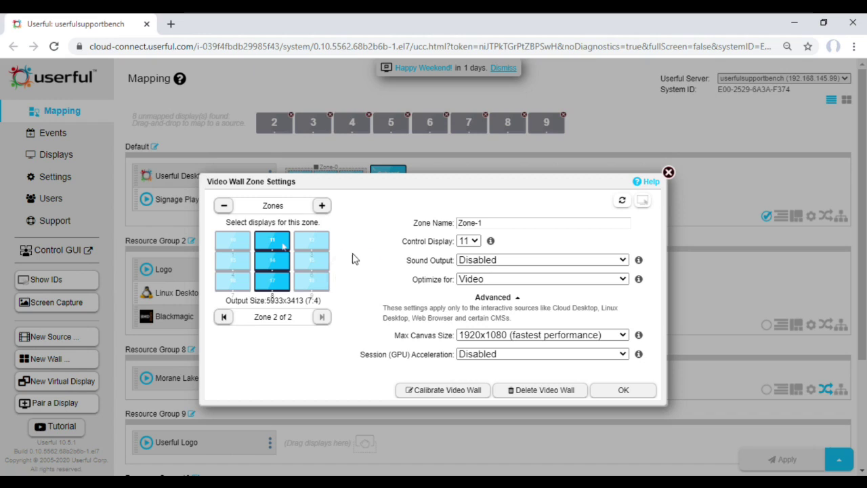
- Add a third zone containing only the two outer columns of displays and accept the video wall zone settings
{"action": "left_click", "coordinate": [322, 206]}
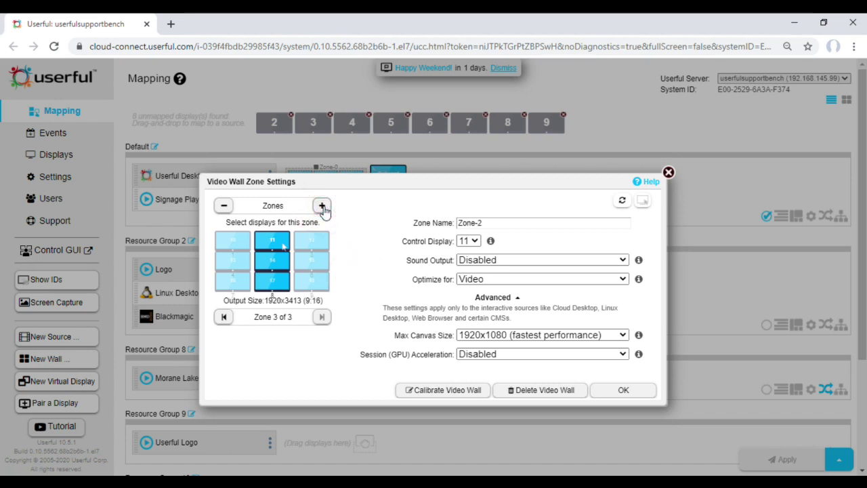
{"action": "left_click", "coordinate": [323, 240]}
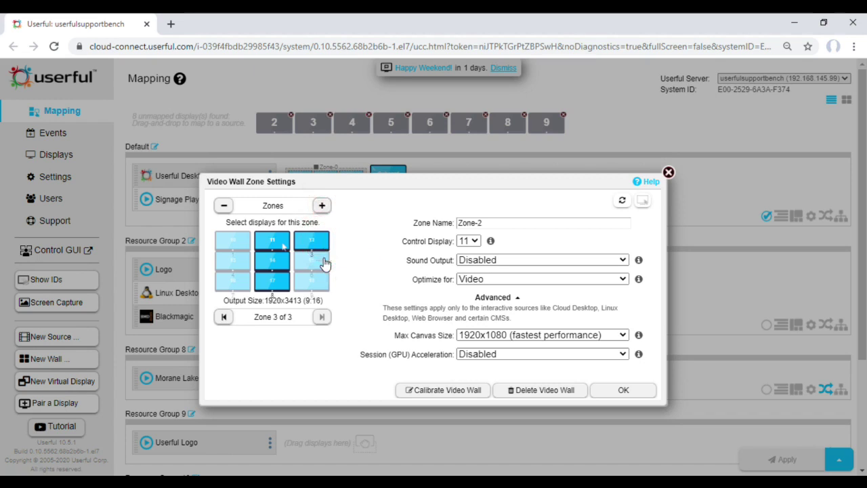
{"action": "left_click", "coordinate": [325, 263]}
{"action": "left_click", "coordinate": [312, 279]}
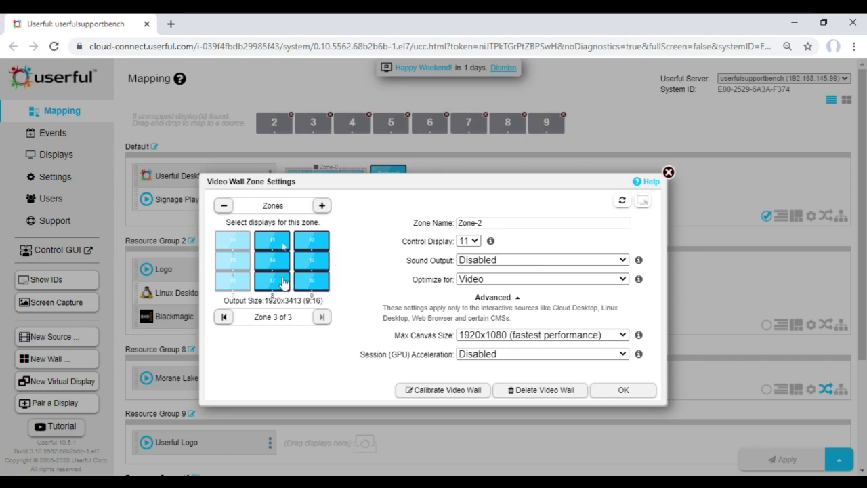
{"action": "left_click", "coordinate": [283, 280]}
{"action": "left_click", "coordinate": [278, 260]}
{"action": "left_click", "coordinate": [274, 245]}
{"action": "left_click", "coordinate": [234, 241]}
{"action": "left_click", "coordinate": [233, 261]}
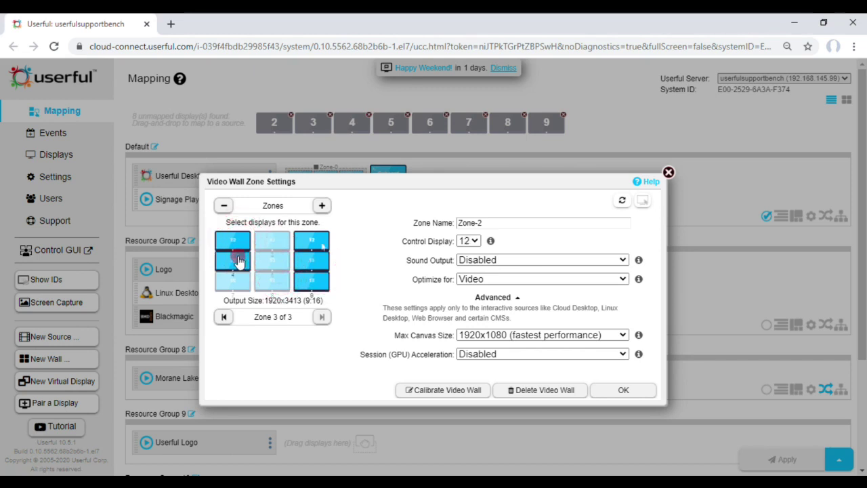
{"action": "left_click", "coordinate": [236, 283]}
{"action": "left_click", "coordinate": [603, 392]}
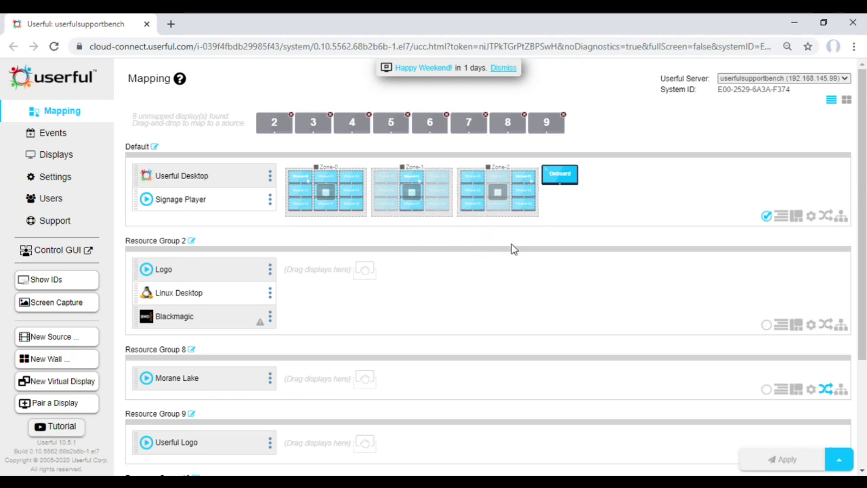
- Map Zone-1 to Resource Group 2 and Zone-2 to Resource Group 8, and apply the mapping
{"action": "left_click_drag", "start_coordinate": [441, 196], "coordinate": [386, 290]}
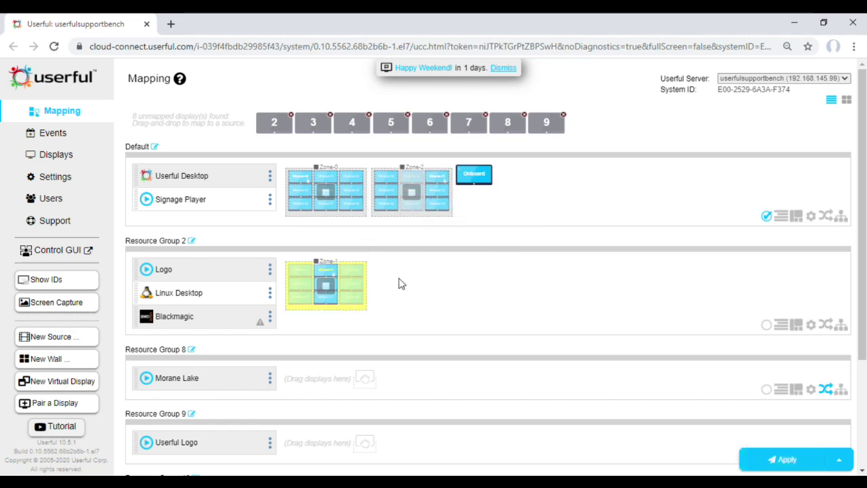
{"action": "left_click_drag", "start_coordinate": [427, 184], "coordinate": [343, 378]}
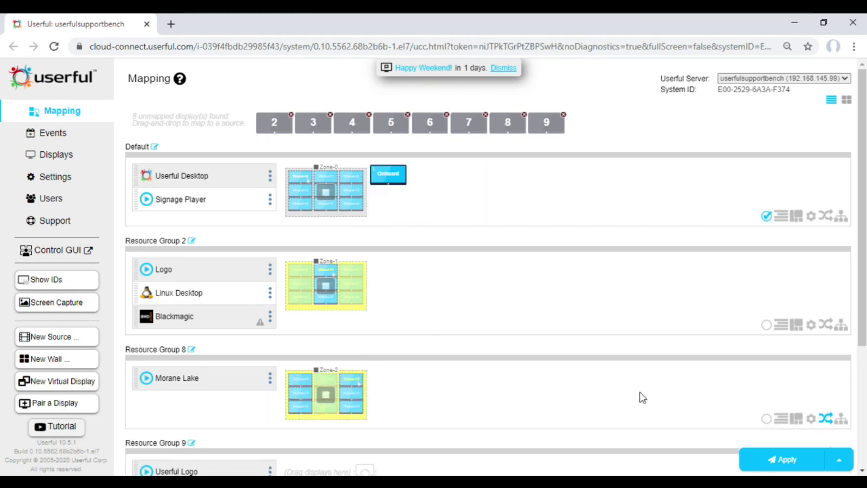
{"action": "left_click", "coordinate": [776, 461]}
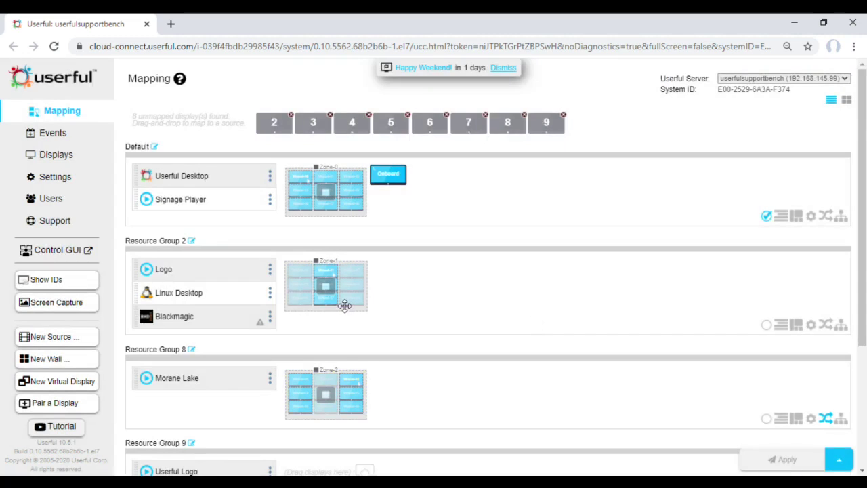
- Start playback on Zone-1 in Resource Group 2 and Zone-2 in Resource Group 8
{"action": "left_click", "coordinate": [327, 289]}
{"action": "mouse_move", "coordinate": [324, 398]}
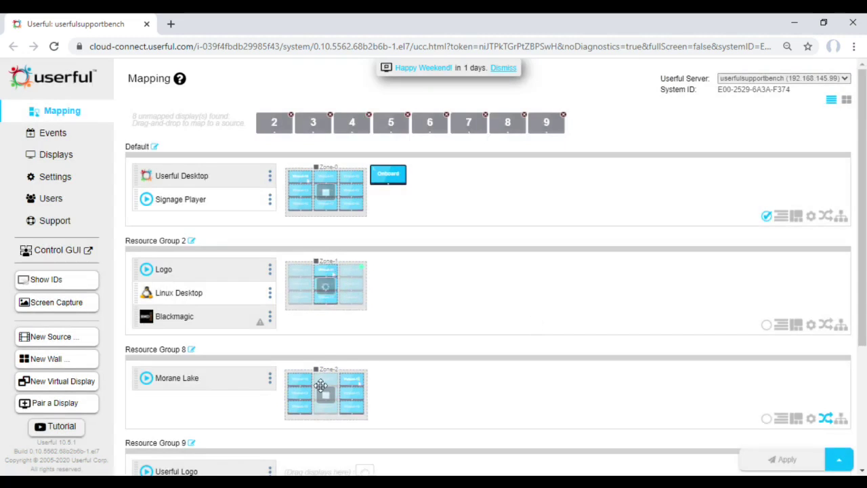
{"action": "left_click", "coordinate": [323, 398]}
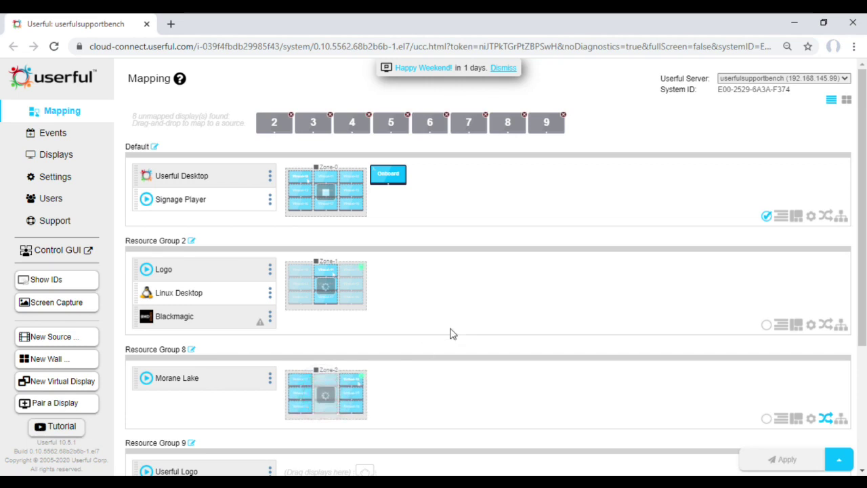